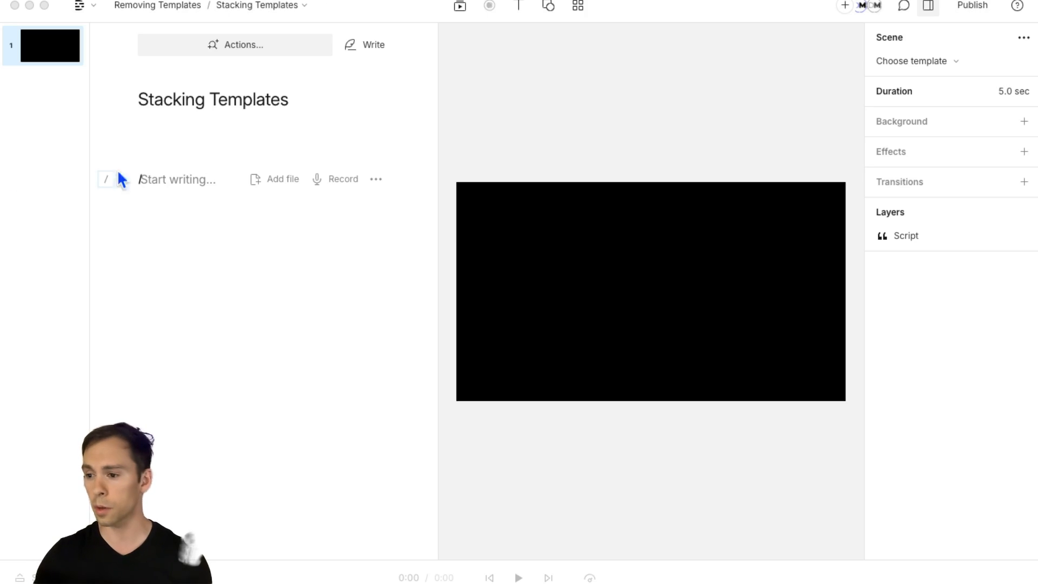
Step: Apply the Fading Titles template from the Titles category of the template gallery to the first scene
{"action": "left_click", "coordinate": [179, 177]}
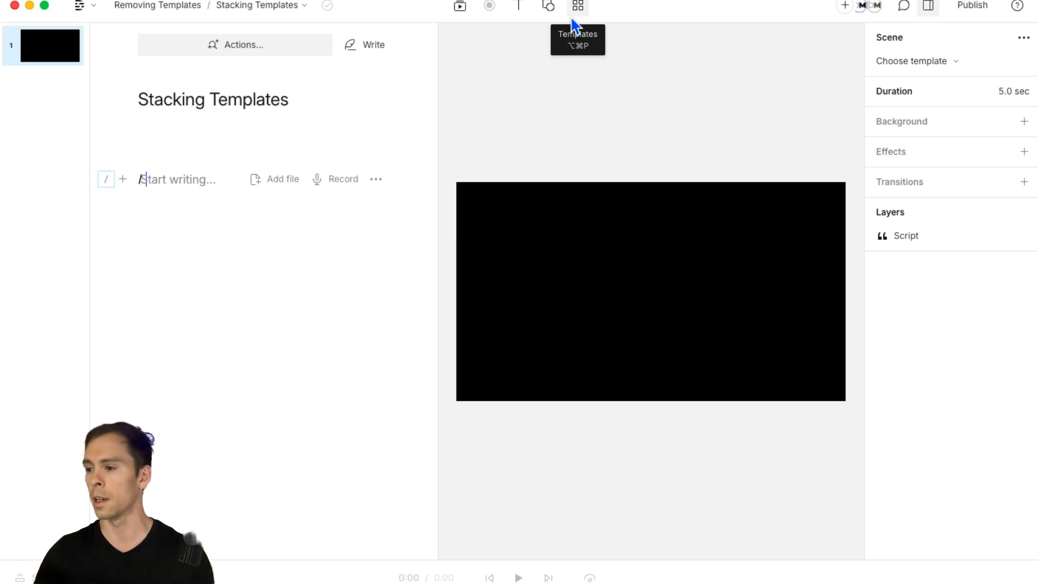
{"action": "left_click", "coordinate": [578, 21]}
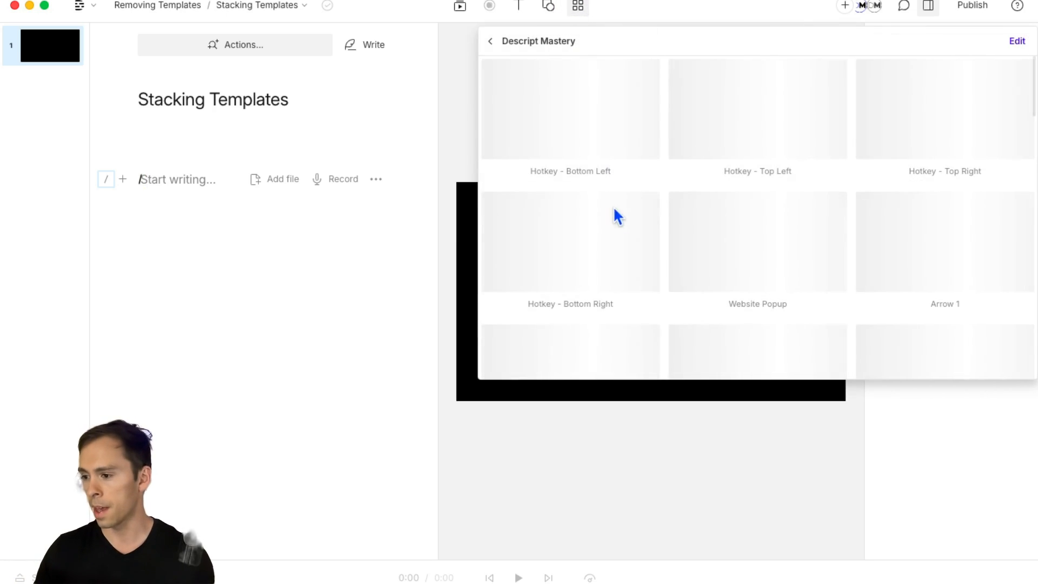
{"action": "left_click", "coordinate": [491, 41]}
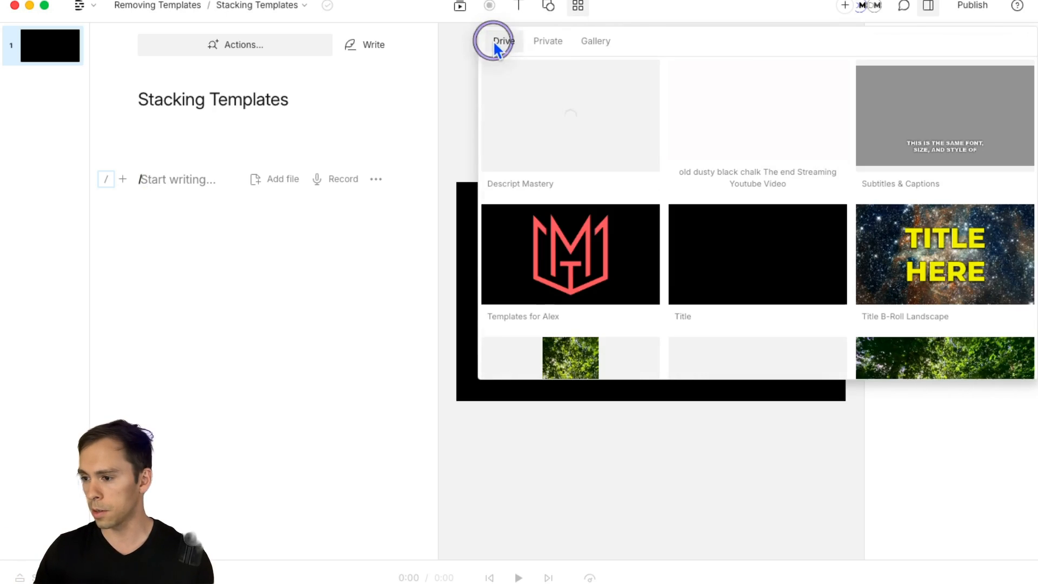
{"action": "left_click", "coordinate": [600, 50]}
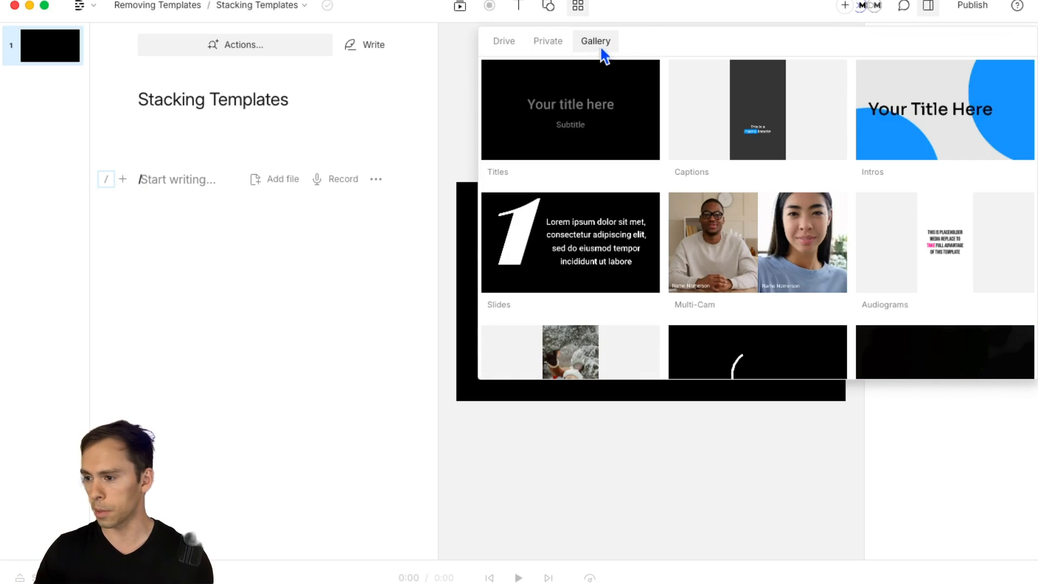
{"action": "left_click", "coordinate": [564, 119]}
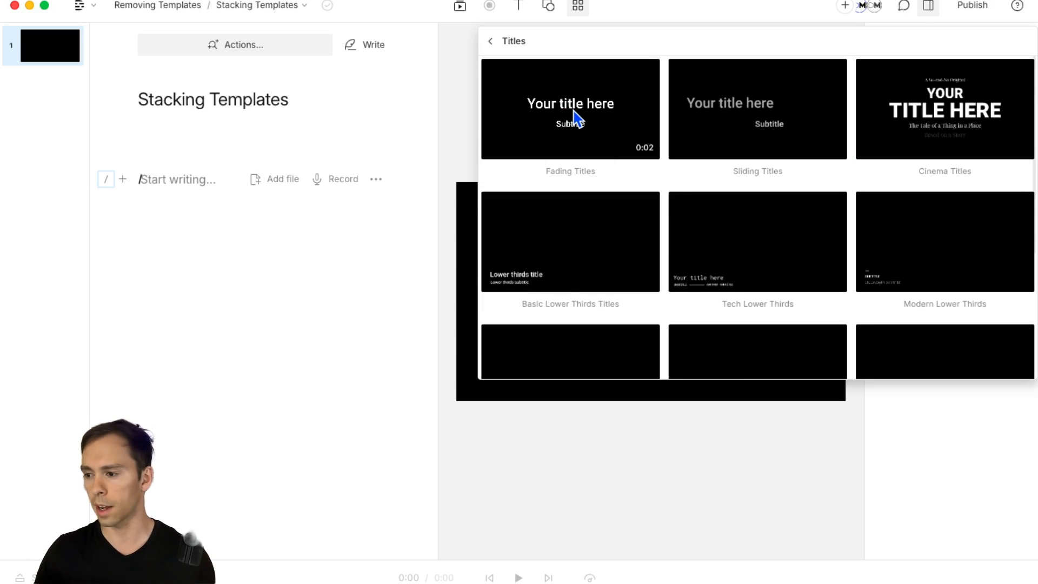
{"action": "left_click", "coordinate": [576, 117]}
Step: Show and enlarge the timeline and inspect the template's title and subtitle layers at about 1.7 seconds
{"action": "left_click", "coordinate": [49, 578]}
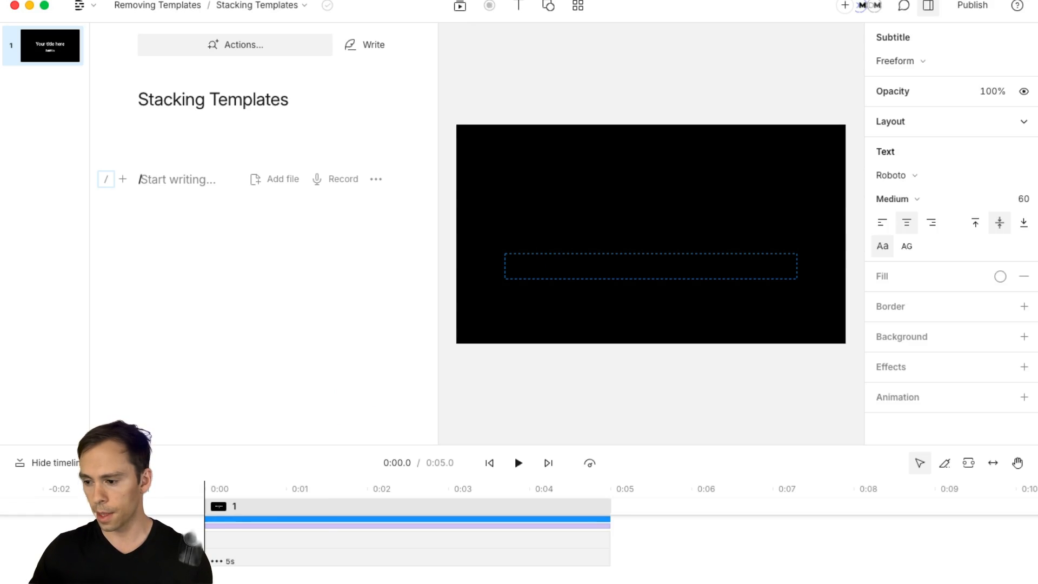
{"action": "left_click_drag", "start_coordinate": [355, 443], "coordinate": [354, 327]}
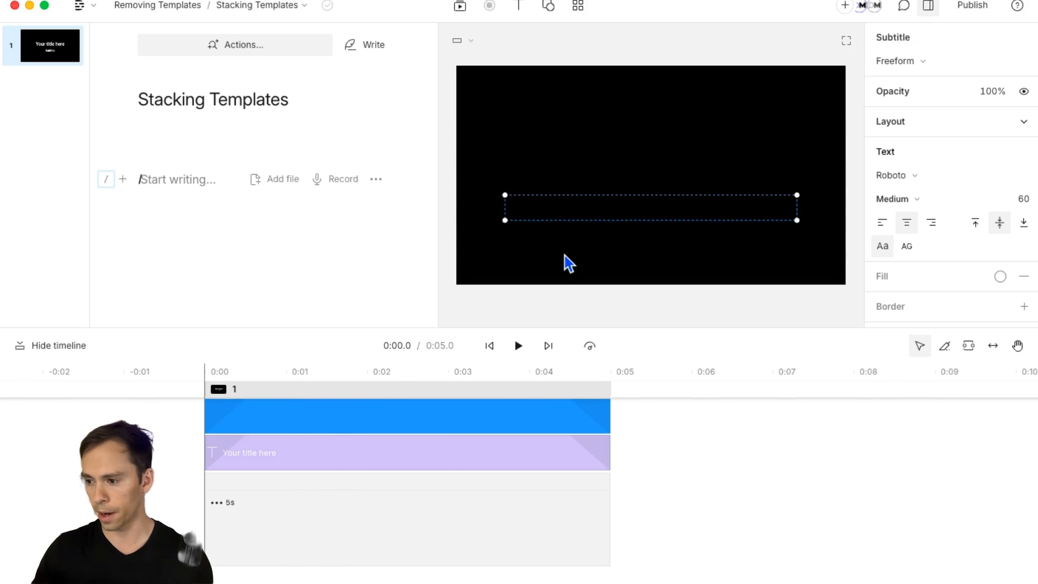
{"action": "left_click", "coordinate": [344, 385]}
{"action": "left_click", "coordinate": [646, 178]}
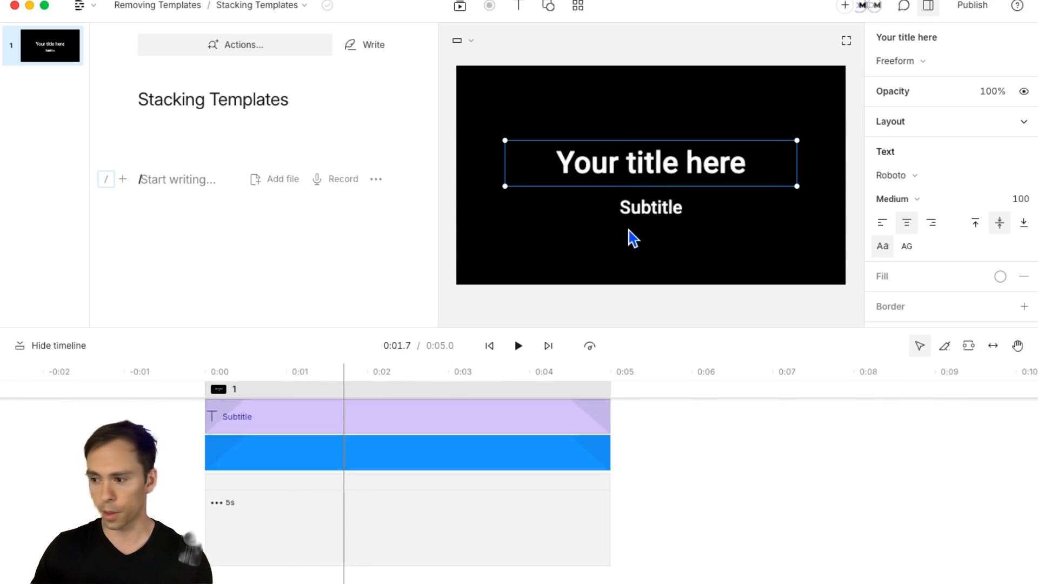
{"action": "left_click", "coordinate": [631, 219]}
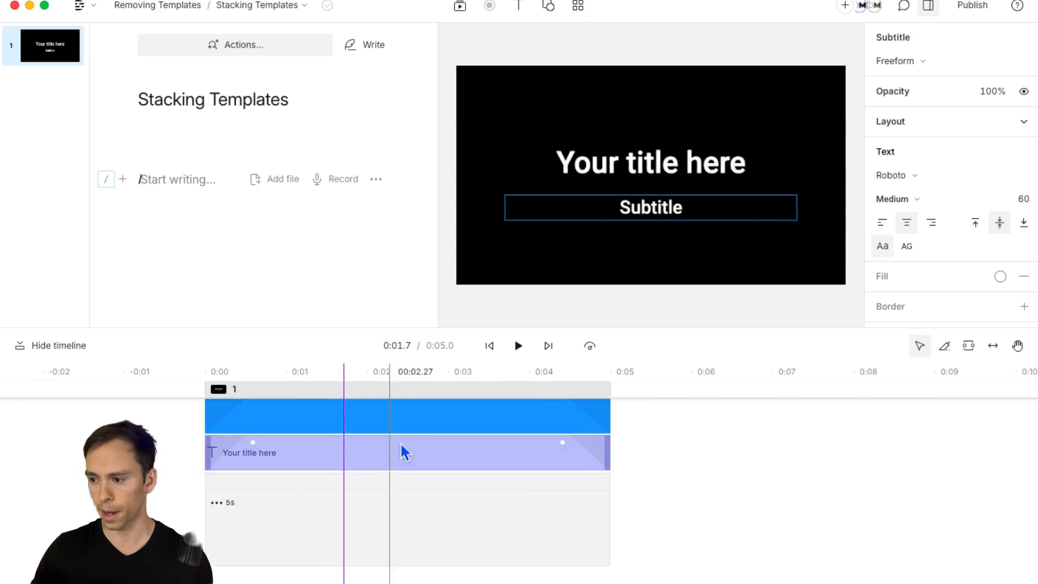
Step: Stack the Basic Lower Thirds Titles template on the first scene and examine its title and subtitle layers
{"action": "left_click", "coordinate": [577, 8]}
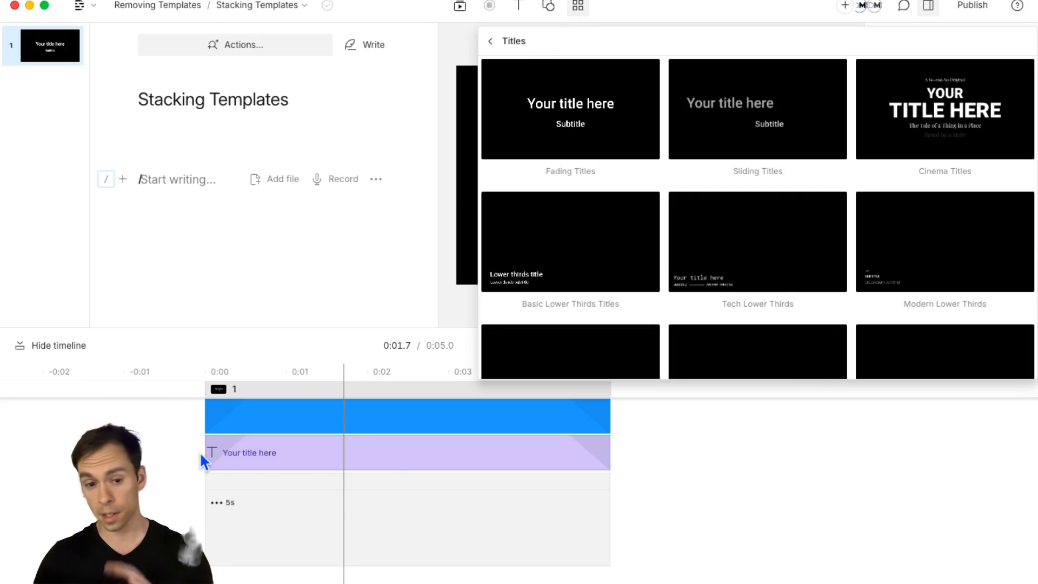
{"action": "left_click", "coordinate": [582, 265]}
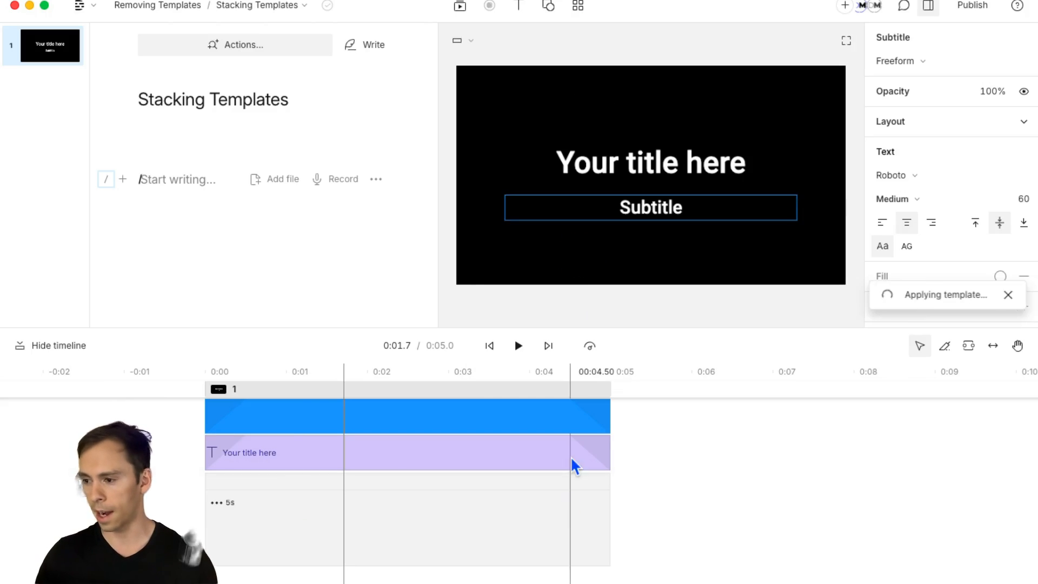
{"action": "left_click_drag", "start_coordinate": [401, 328], "coordinate": [401, 303]}
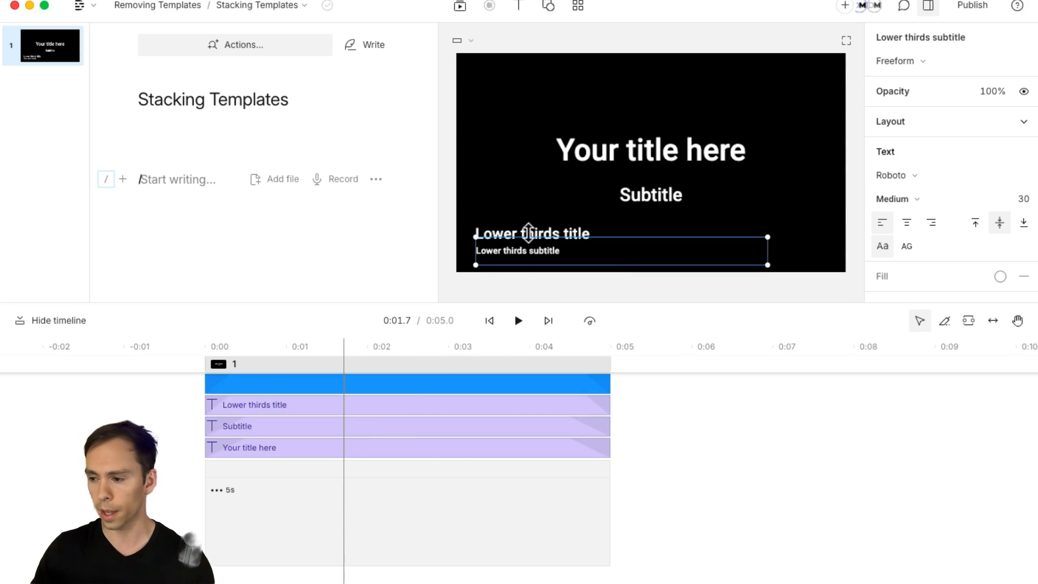
{"action": "left_click", "coordinate": [530, 233]}
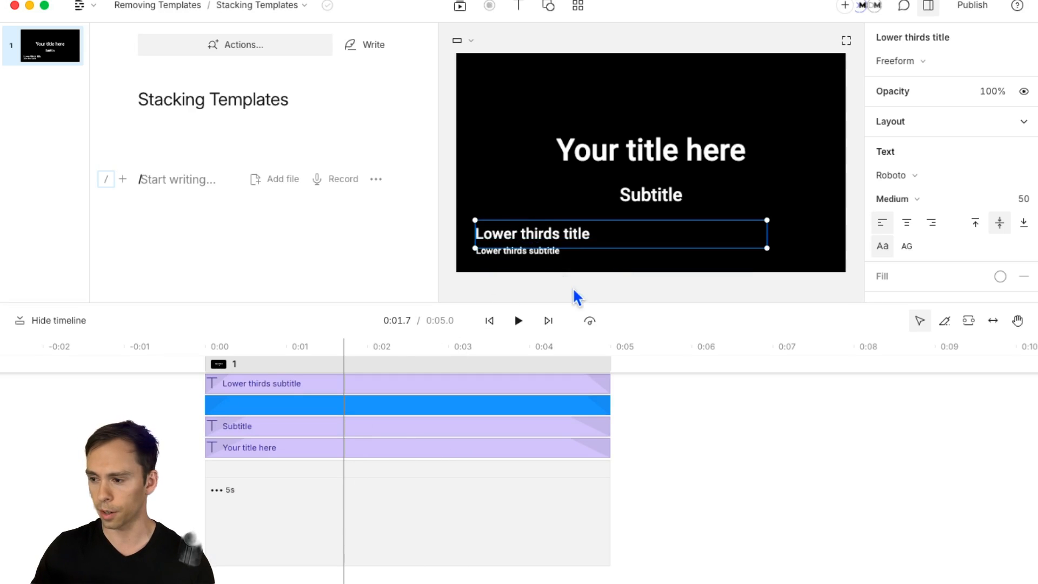
{"action": "left_click", "coordinate": [547, 260]}
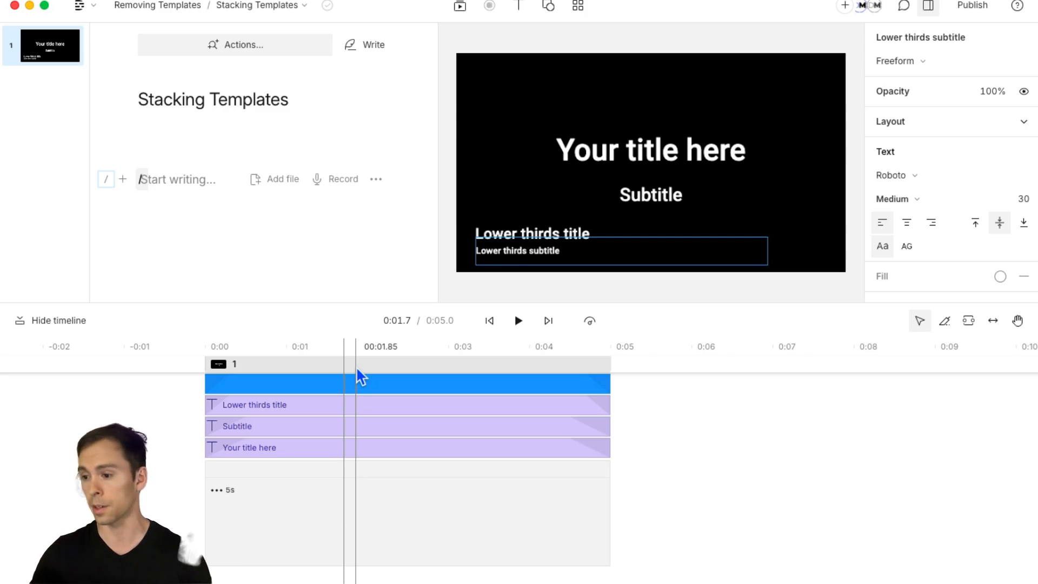
Step: Add a second scene at the end of the composition and place the playhead inside it
{"action": "left_click", "coordinate": [646, 471]}
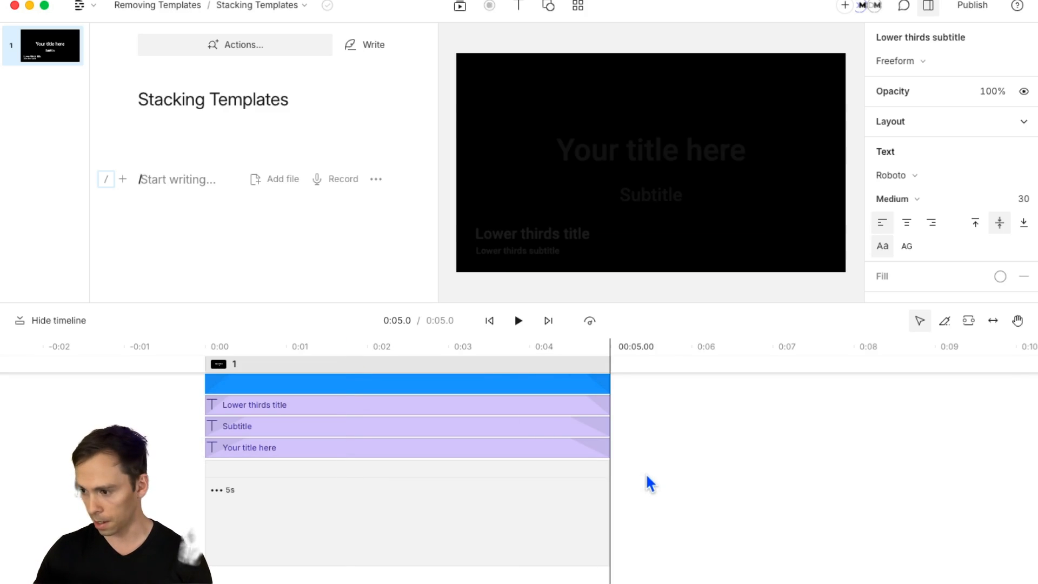
{"action": "key", "text": "slash"}
{"action": "left_click", "coordinate": [711, 422]}
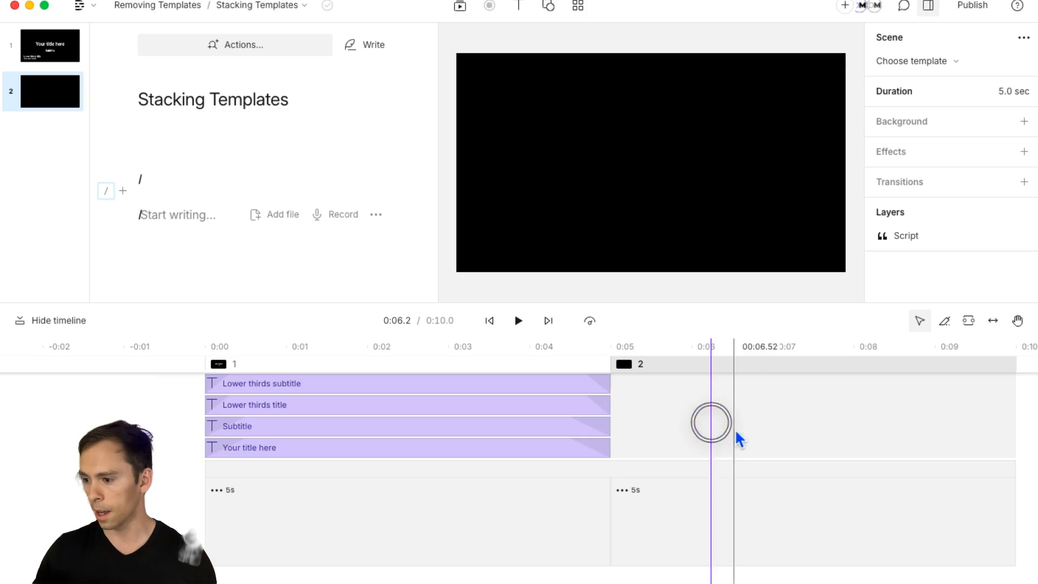
Step: Apply the Webcam - Bottom Right template from the Descript Mastery drive templates to scene 2
{"action": "left_click", "coordinate": [574, 12]}
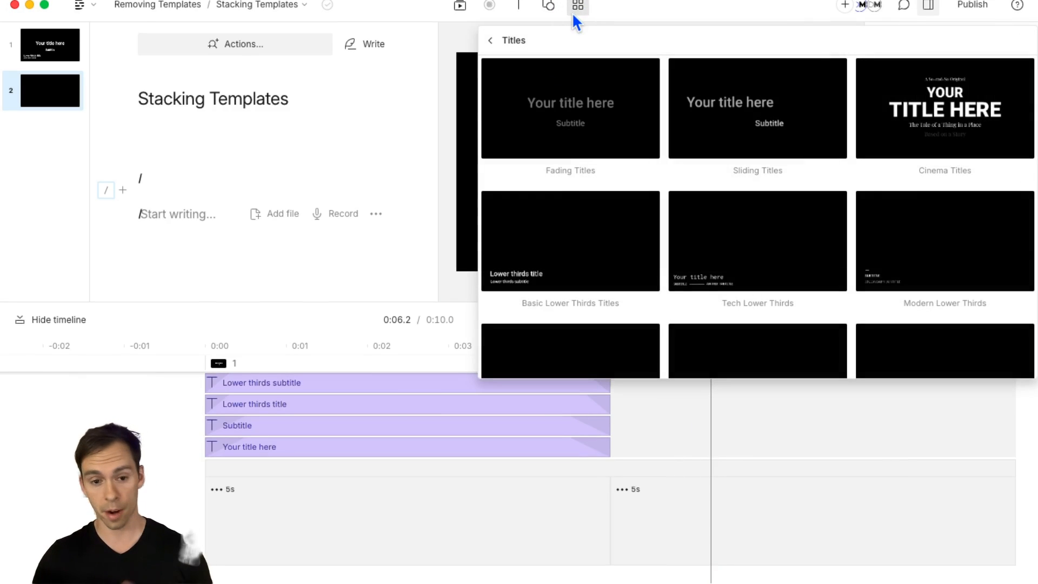
{"action": "left_click", "coordinate": [490, 41]}
{"action": "left_click", "coordinate": [531, 125]}
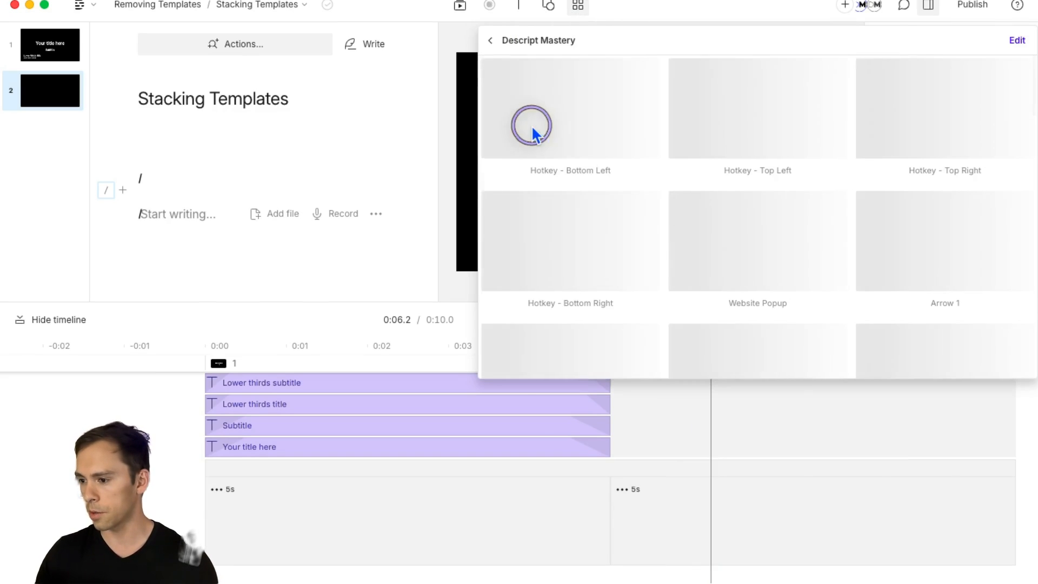
{"action": "scroll", "coordinate": [695, 276], "scroll_direction": "down", "scroll_amount": 5}
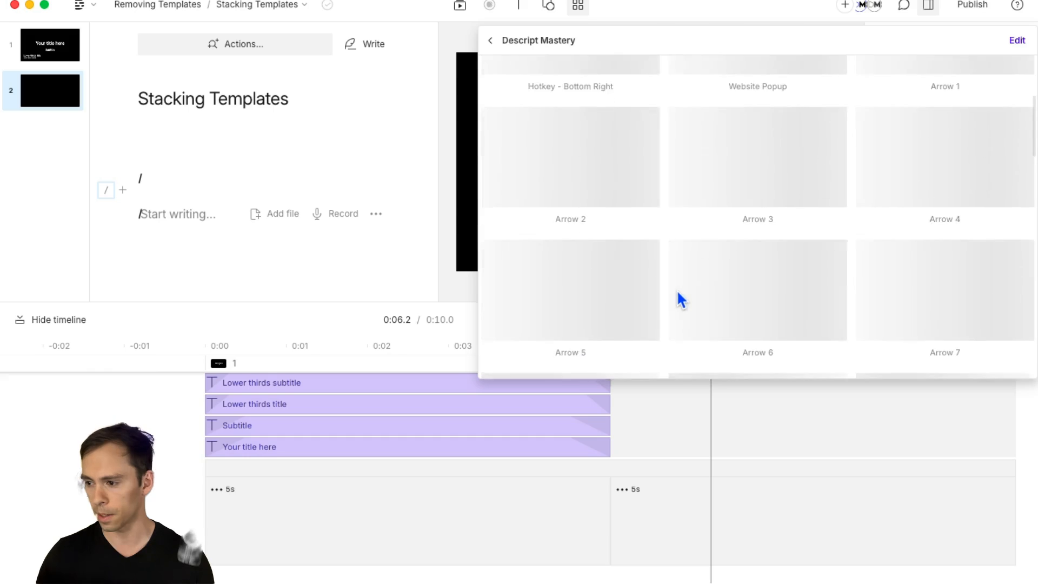
{"action": "scroll", "coordinate": [677, 292], "scroll_direction": "down", "scroll_amount": 8}
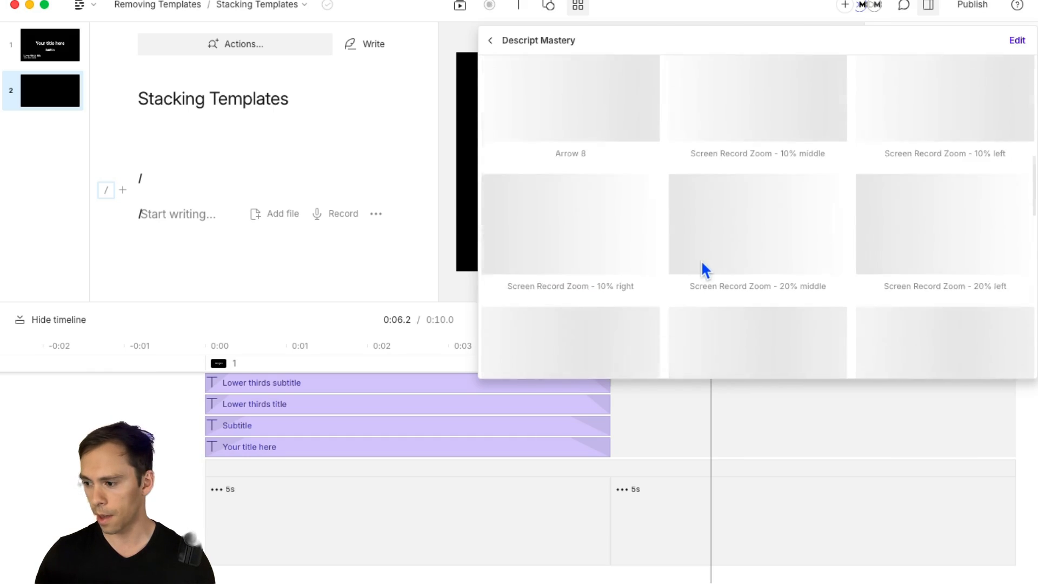
{"action": "scroll", "coordinate": [705, 265], "scroll_direction": "down", "scroll_amount": 7}
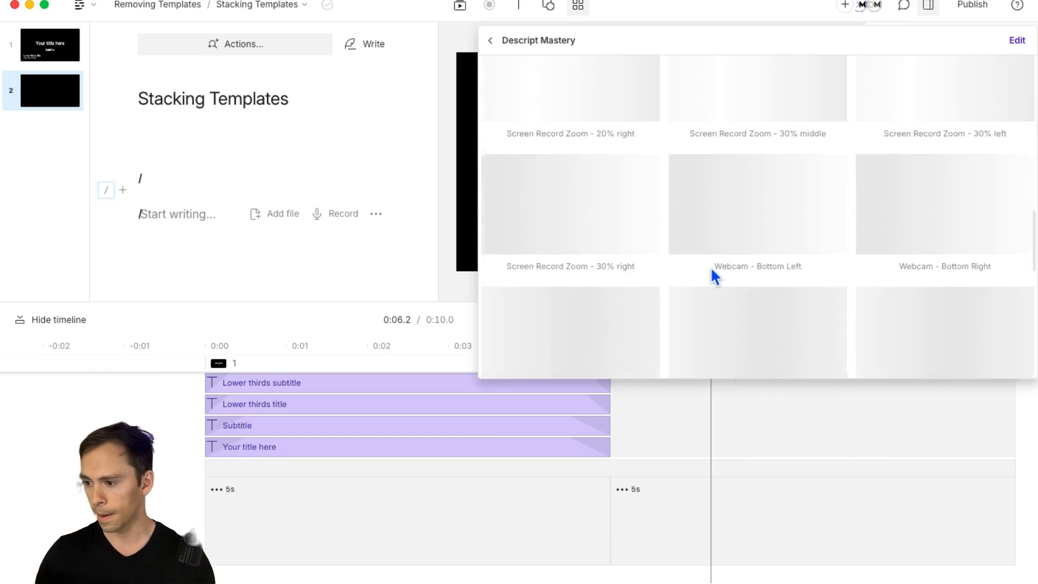
{"action": "scroll", "coordinate": [712, 271], "scroll_direction": "down", "scroll_amount": 2}
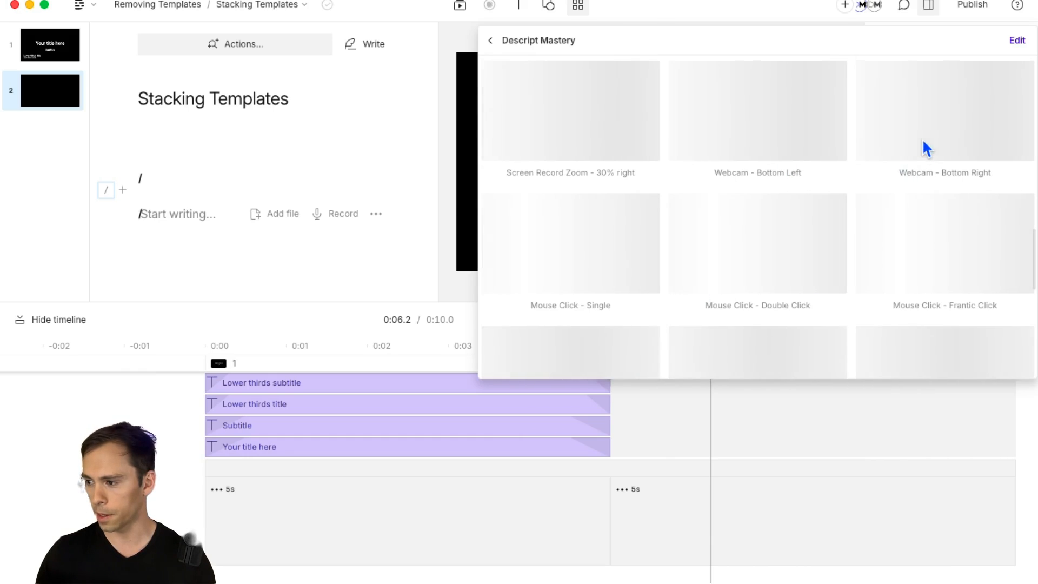
{"action": "left_click", "coordinate": [921, 131]}
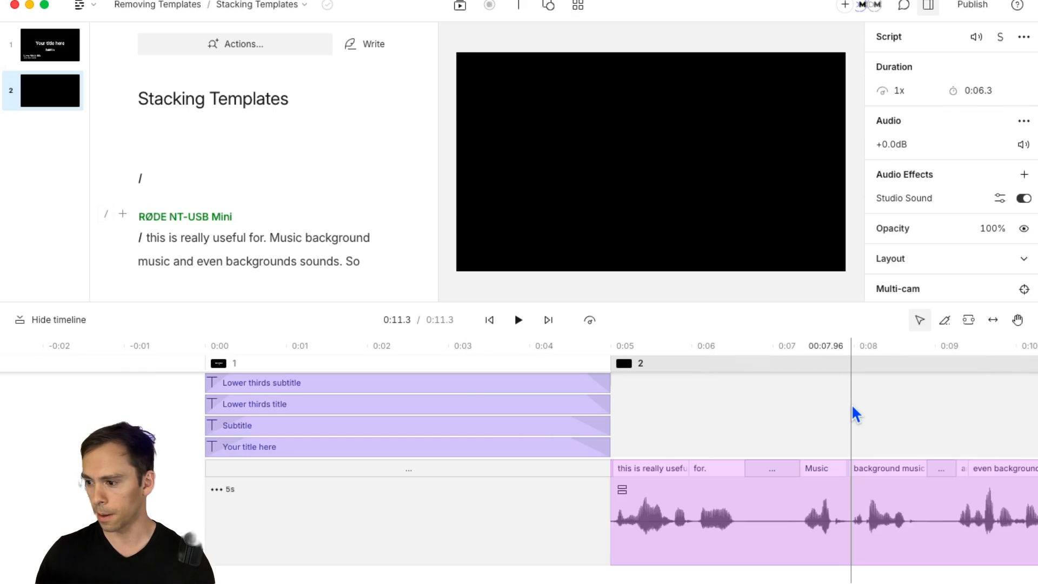
Step: Apply the Hotkey - Top Right template from Descript Mastery on top of scene 2's webcam layout
{"action": "left_click", "coordinate": [716, 406]}
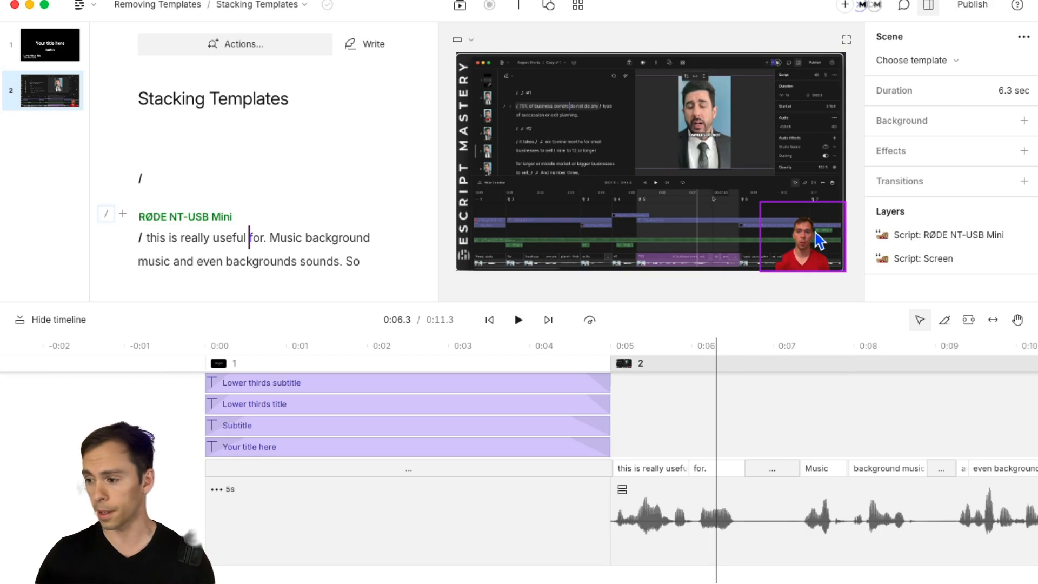
{"action": "left_click", "coordinate": [579, 7]}
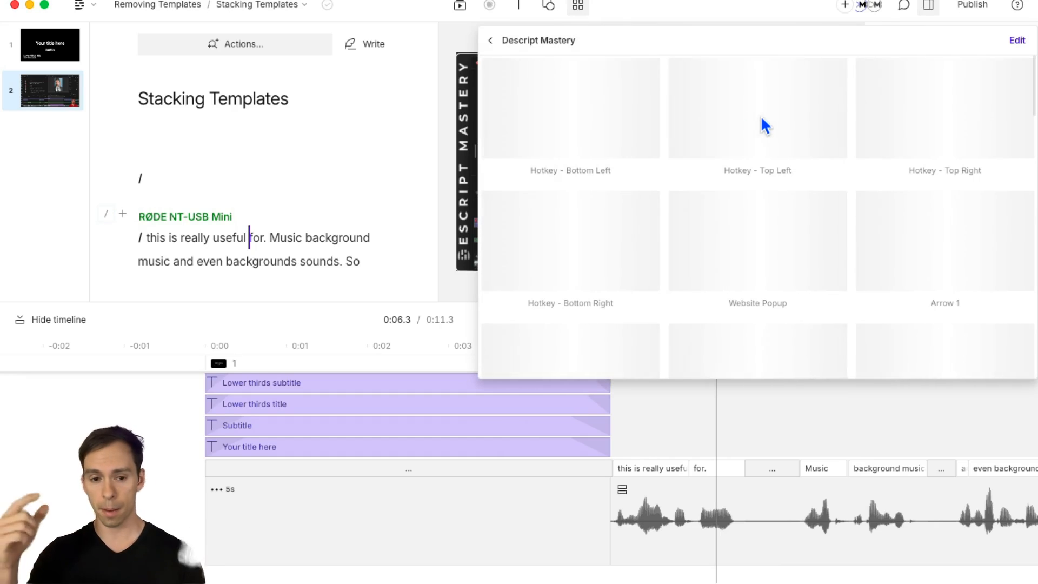
{"action": "left_click", "coordinate": [932, 114]}
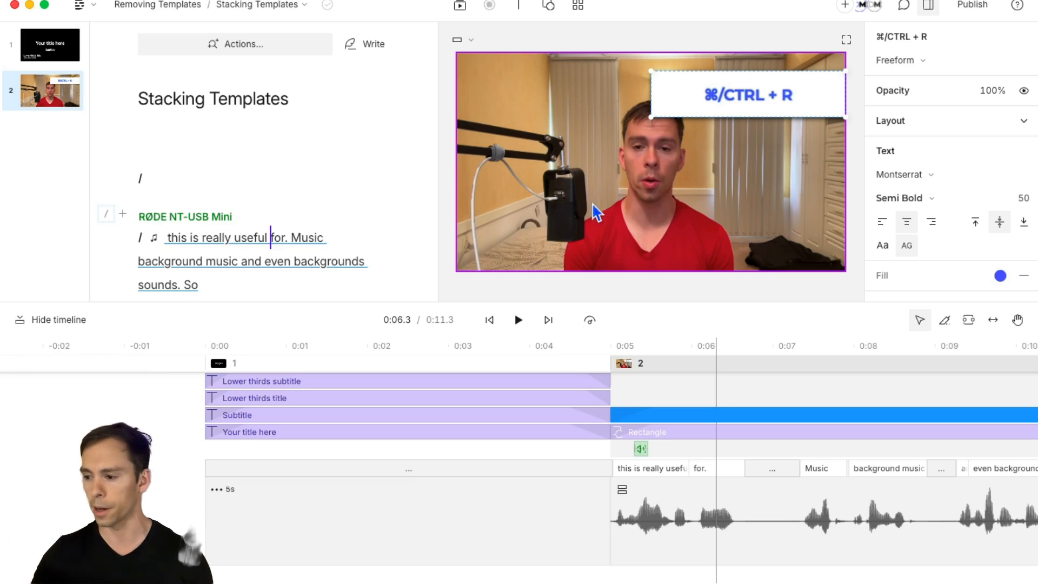
Step: Reapply the Webcam - Bottom Right template to scene 2 to bring back the screen recording layout
{"action": "left_click", "coordinate": [724, 390]}
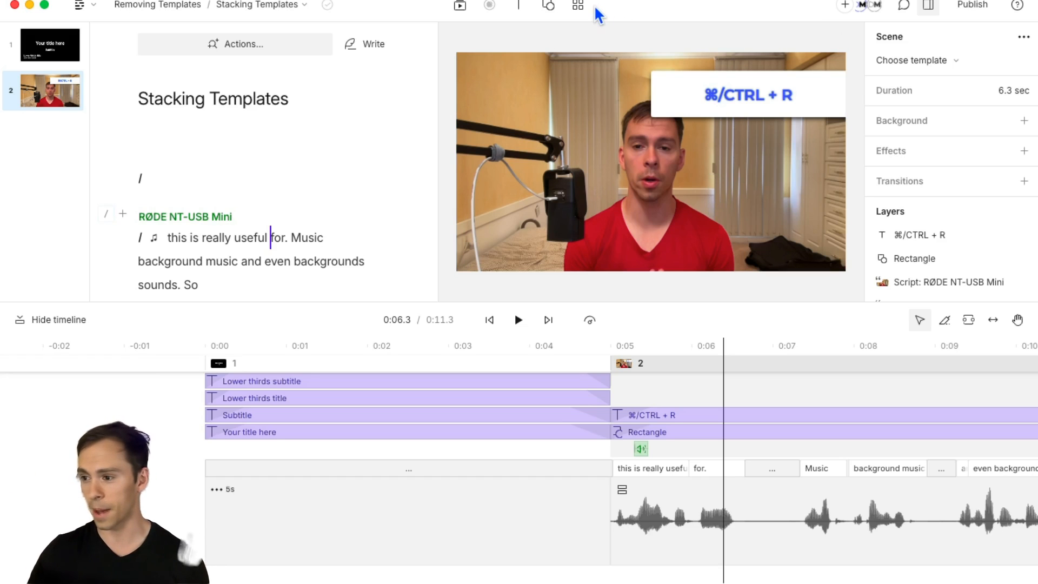
{"action": "left_click", "coordinate": [578, 6]}
{"action": "scroll", "coordinate": [696, 277], "scroll_direction": "down", "scroll_amount": 6}
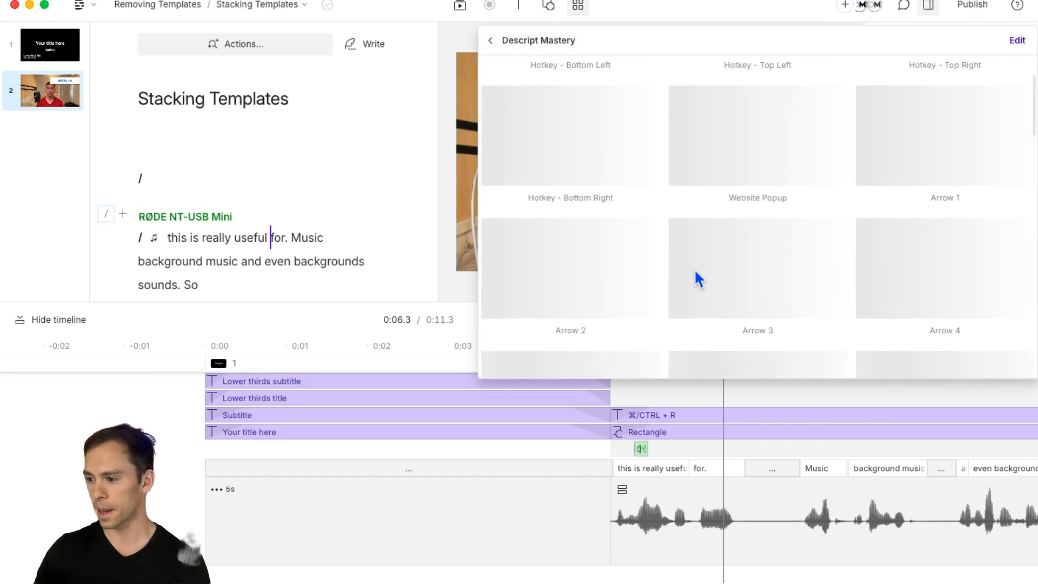
{"action": "scroll", "coordinate": [697, 270], "scroll_direction": "down", "scroll_amount": 8}
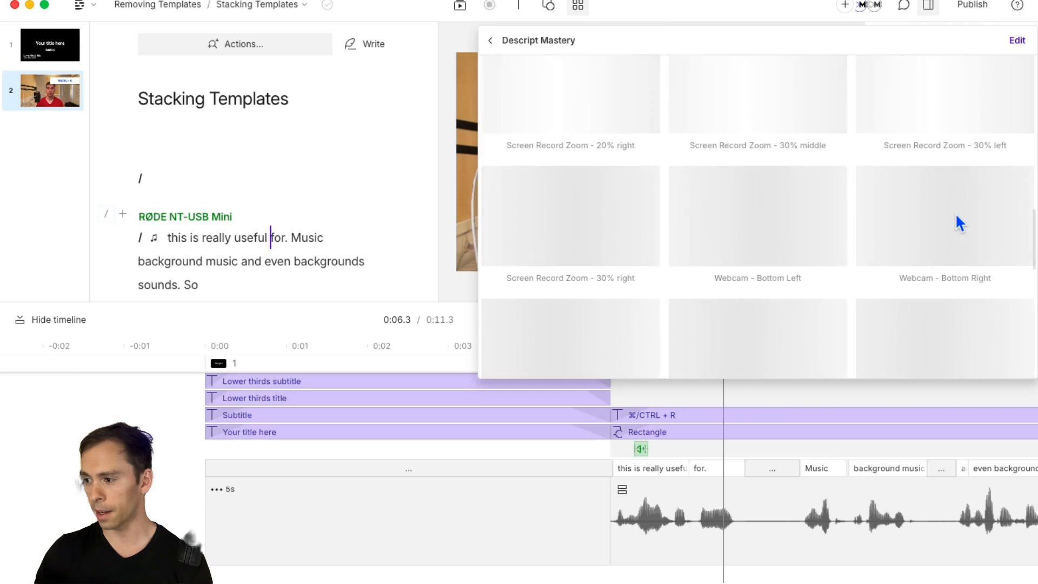
{"action": "left_click", "coordinate": [957, 222]}
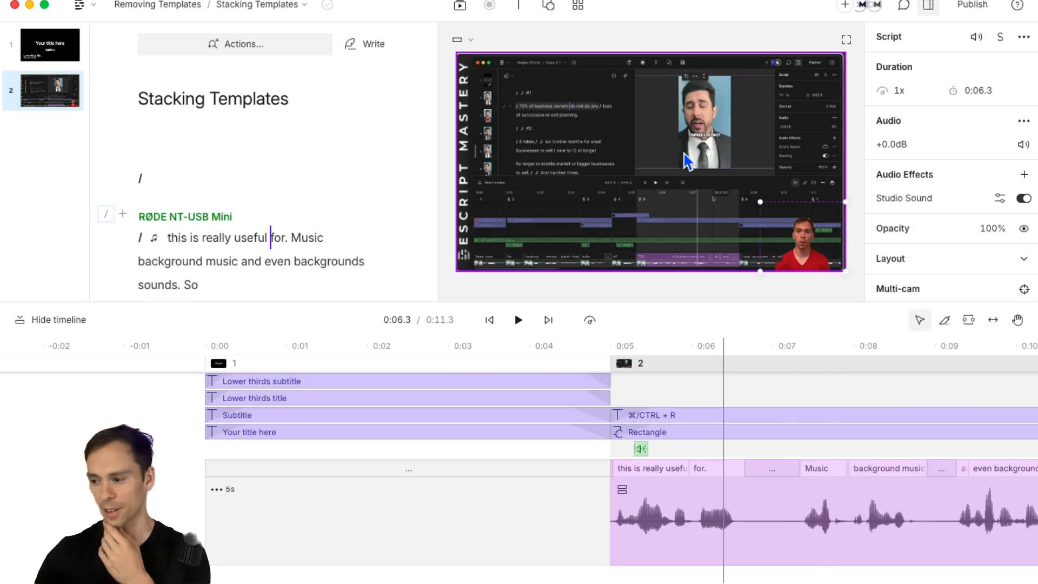
Step: Enlarge the timeline and bring scene 2's Rectangle layer to the front of the layer order
{"action": "left_click_drag", "start_coordinate": [716, 300], "coordinate": [712, 236]}
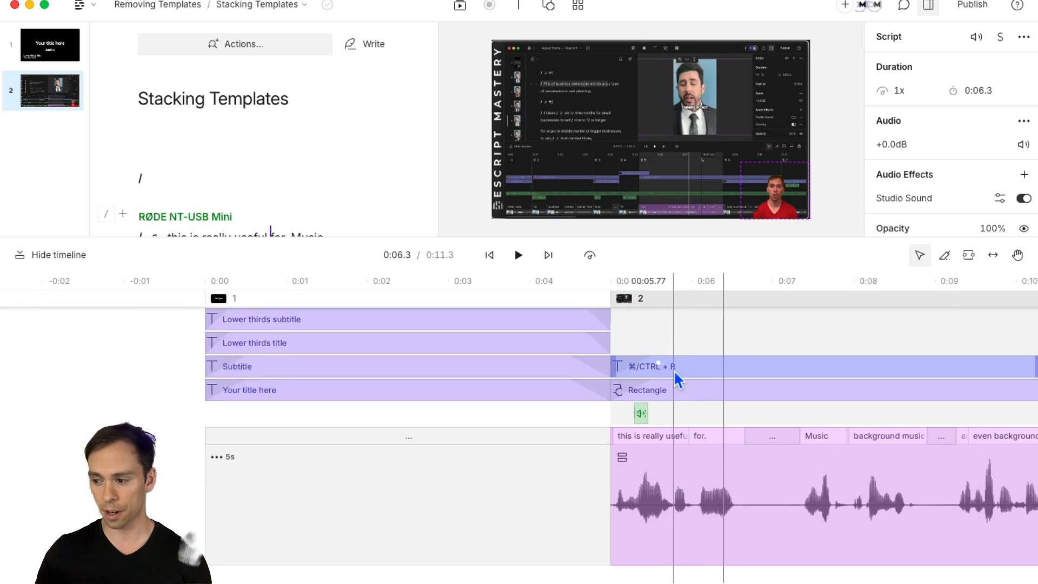
{"action": "left_click", "coordinate": [665, 390]}
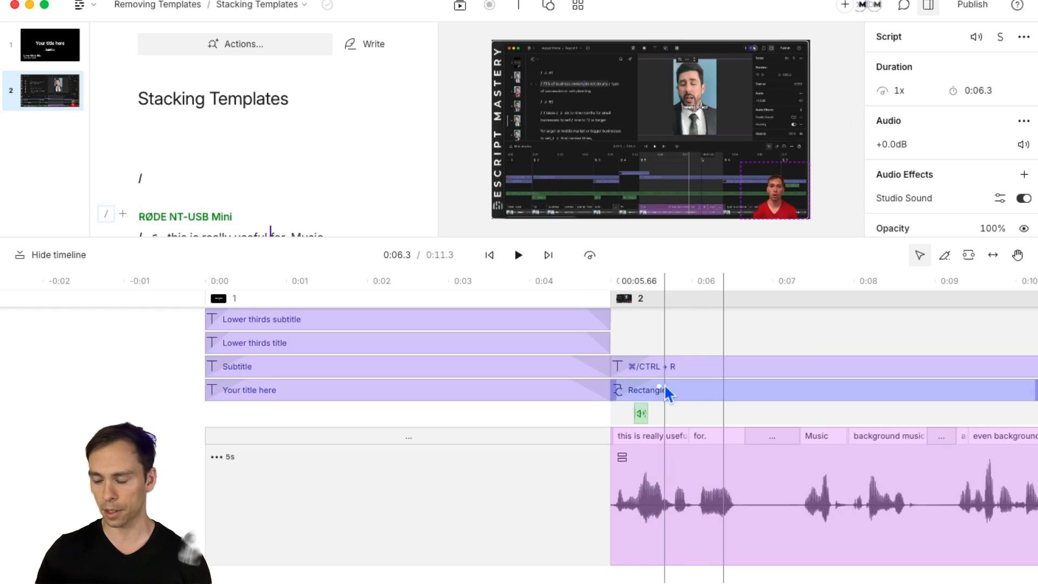
{"action": "left_click", "coordinate": [718, 367]}
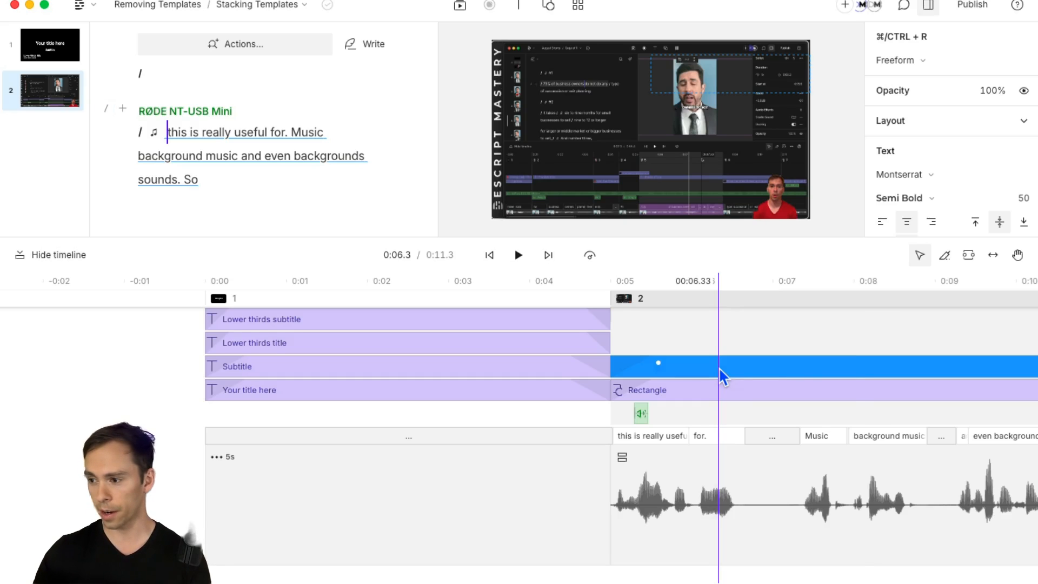
{"action": "right_click", "coordinate": [720, 373]}
{"action": "left_click", "coordinate": [691, 394]}
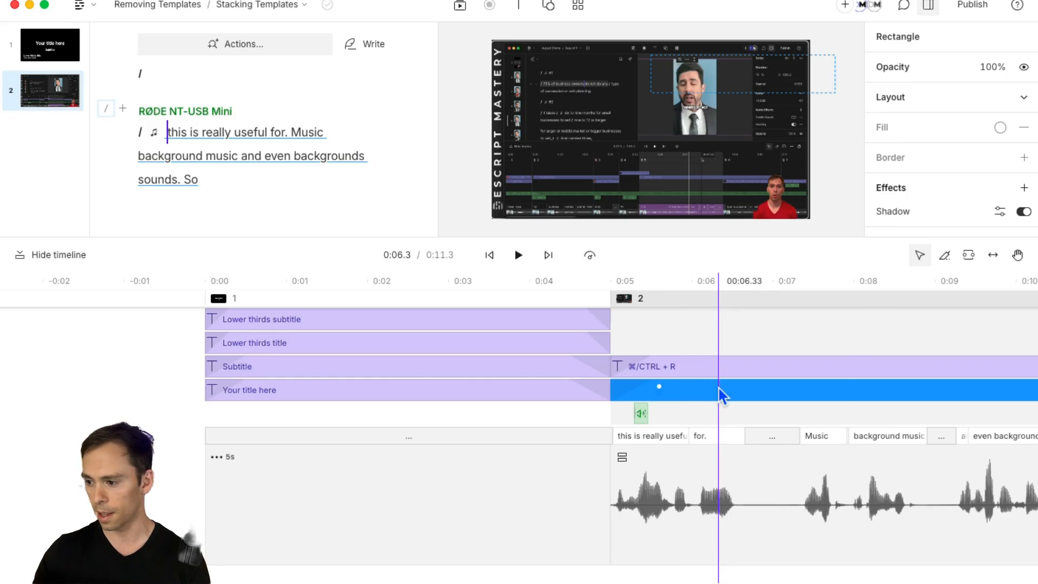
{"action": "right_click", "coordinate": [714, 396]}
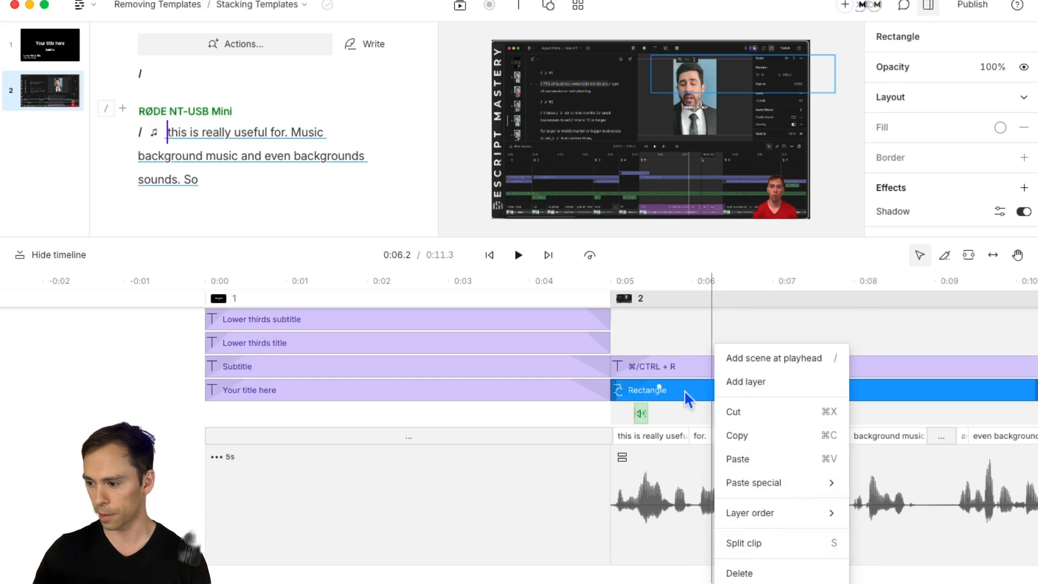
{"action": "mouse_move", "coordinate": [743, 512]}
{"action": "left_click", "coordinate": [891, 503]}
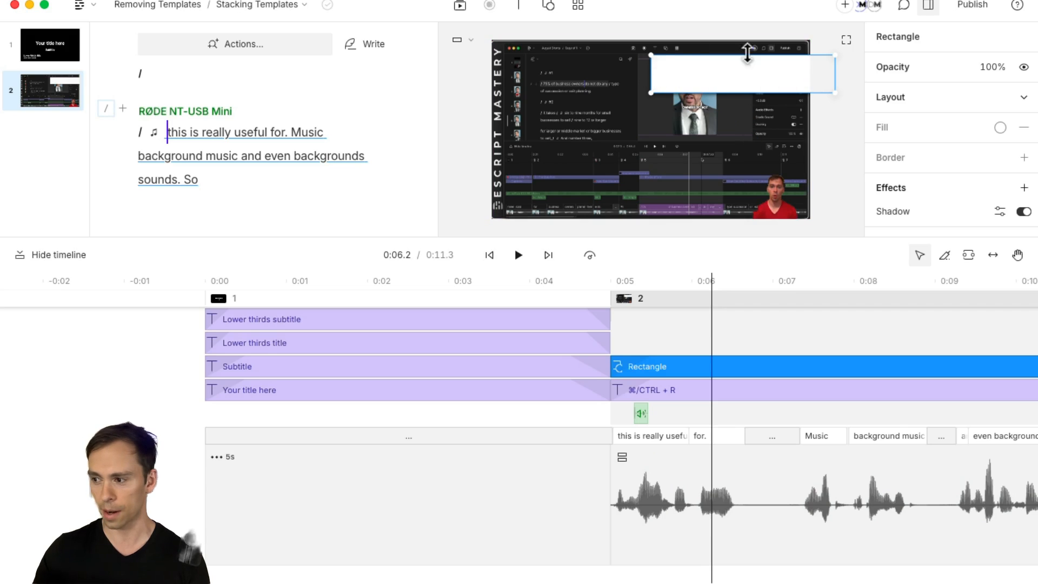
Step: Bring the ⌘/CTRL + R text layer to the front so it sits above the white rectangle
{"action": "left_click", "coordinate": [709, 390]}
{"action": "right_click", "coordinate": [710, 395]}
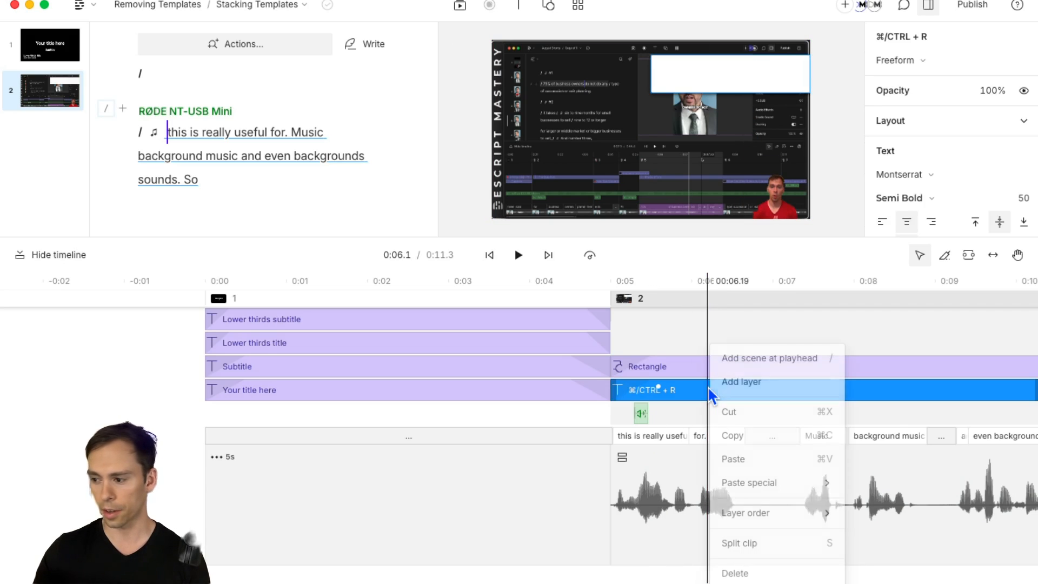
{"action": "mouse_move", "coordinate": [794, 518]}
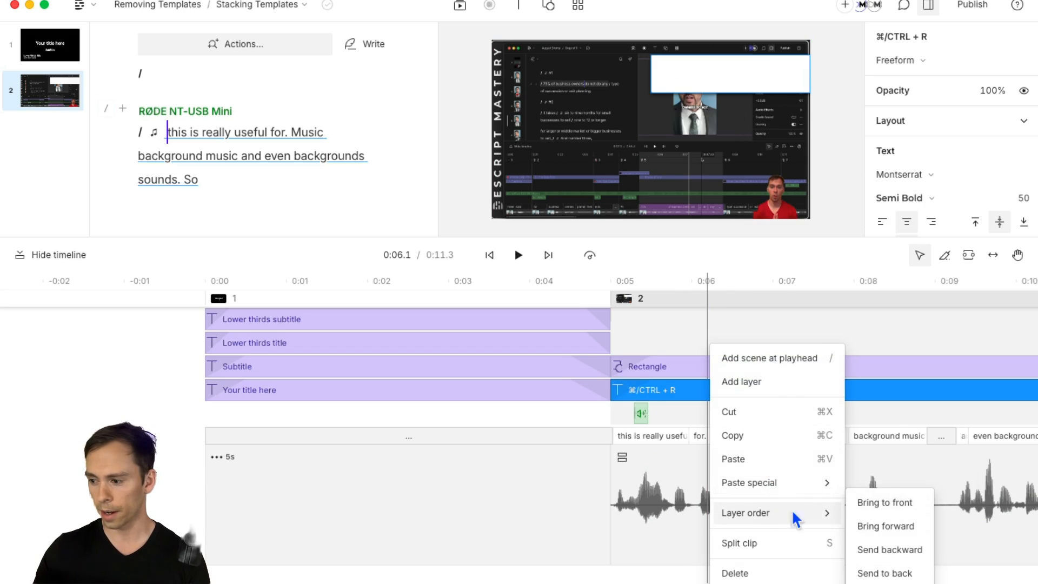
{"action": "left_click", "coordinate": [900, 503]}
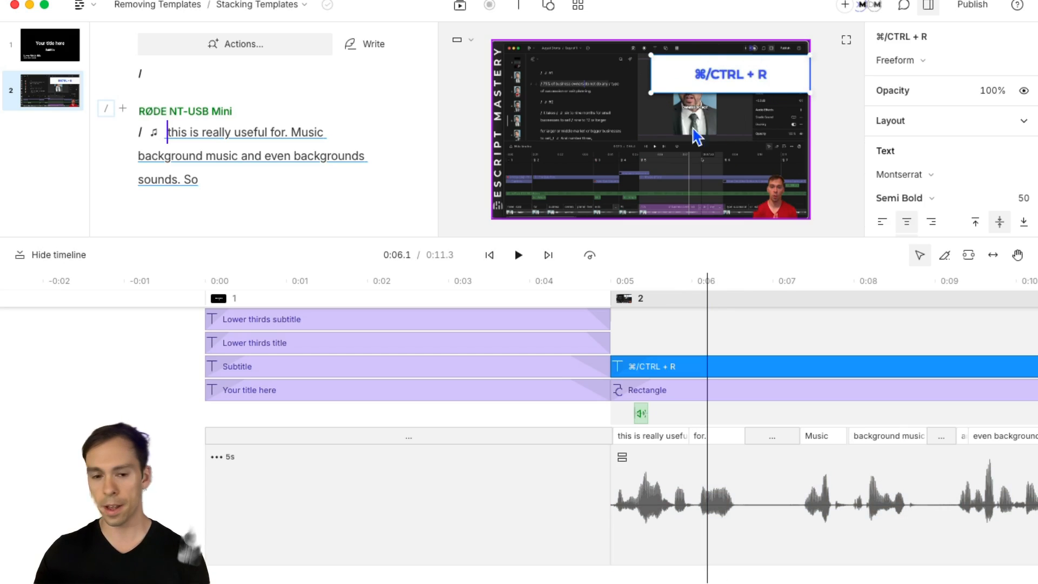